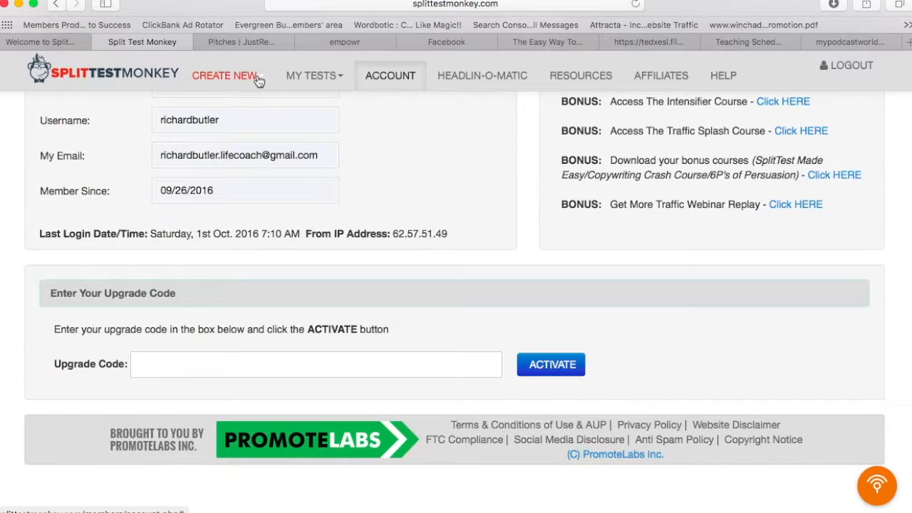
Step: Open a blank Split URL Test form with defaults of 100 conversions, 14 days and 95% confidence
click(260, 81)
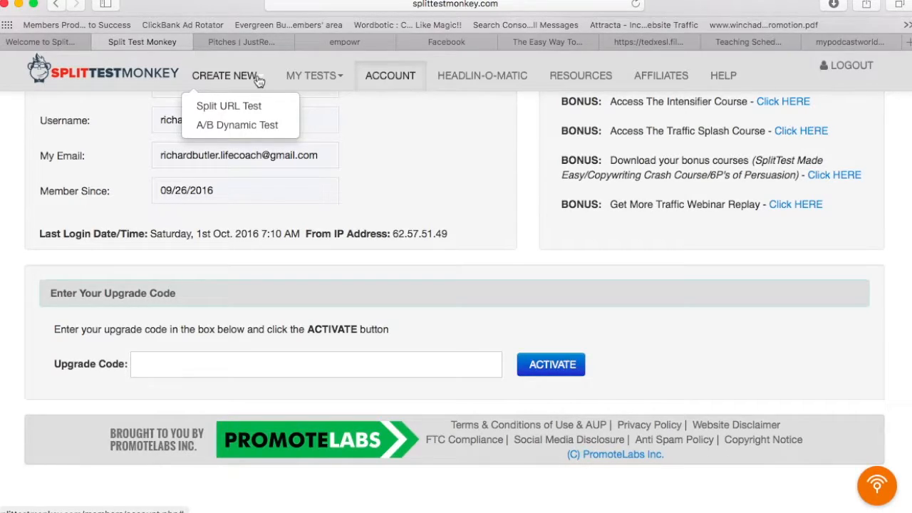
click(243, 105)
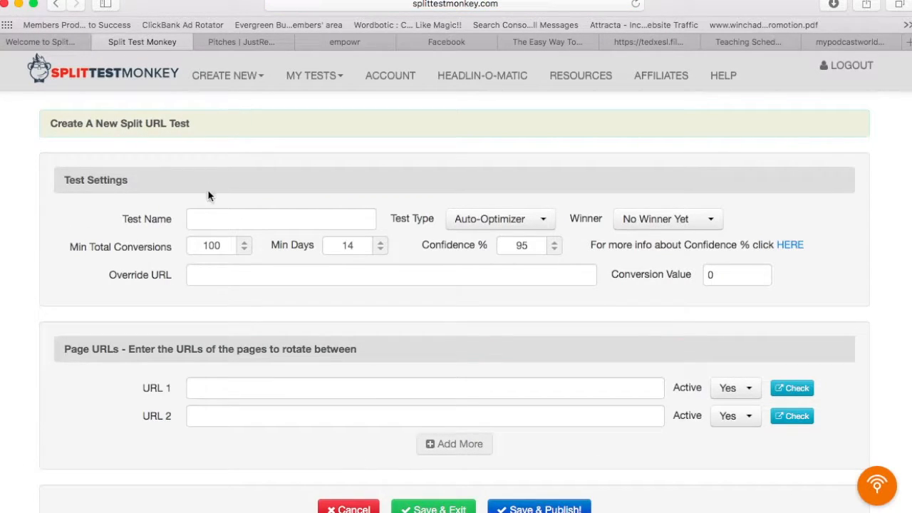
Step: Enter 'Landing page' as the split URL test's name, keeping Auto-Optimizer as the test type
click(209, 213)
text(Landing page)
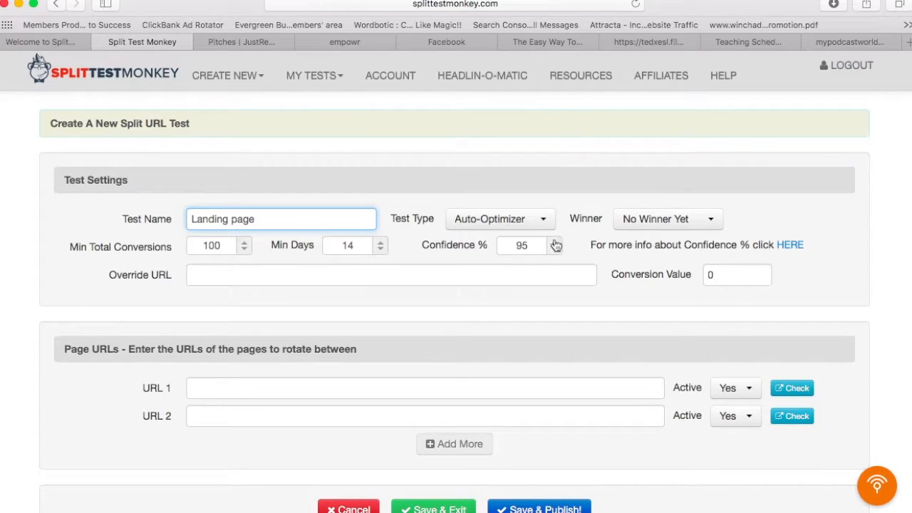
mouse_move(530, 245)
mouse_move(469, 223)
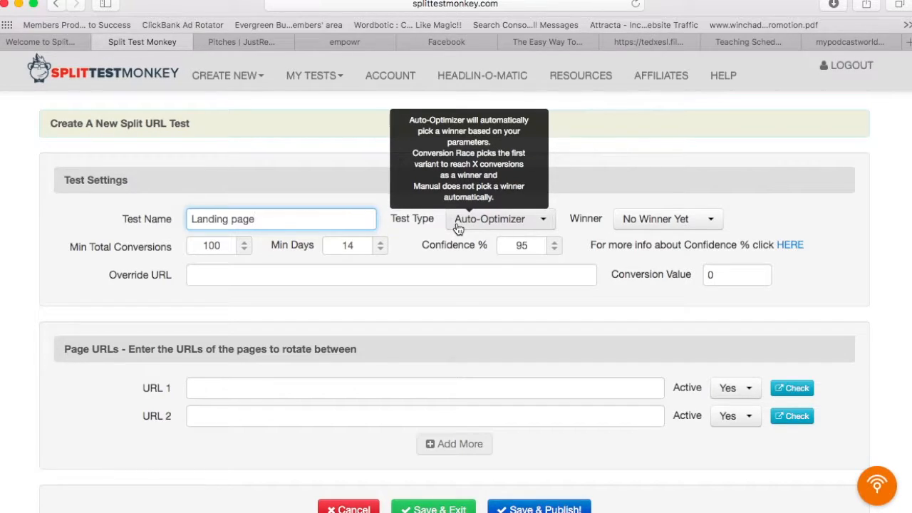
Step: Fill URL 1 and URL 2 with the two free-nlp-ebook page addresses and Save & Publish
click(270, 394)
text(http://)
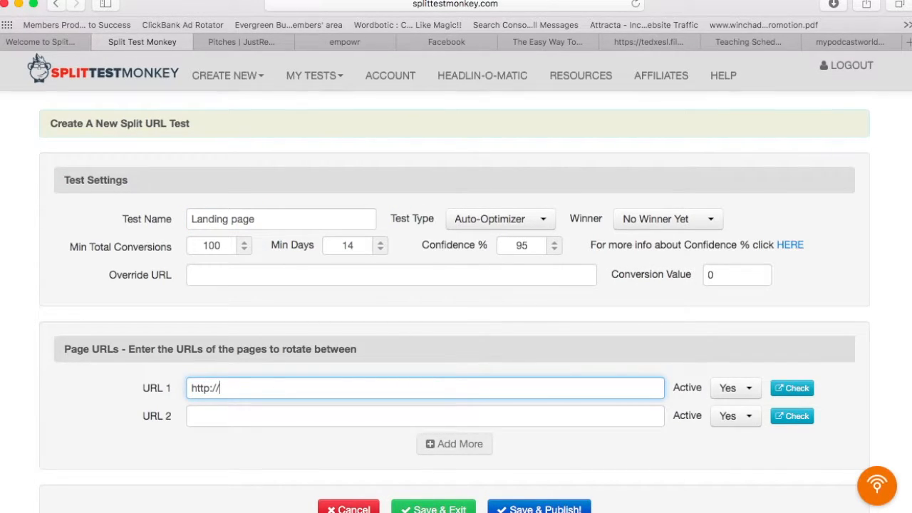
text(richard)
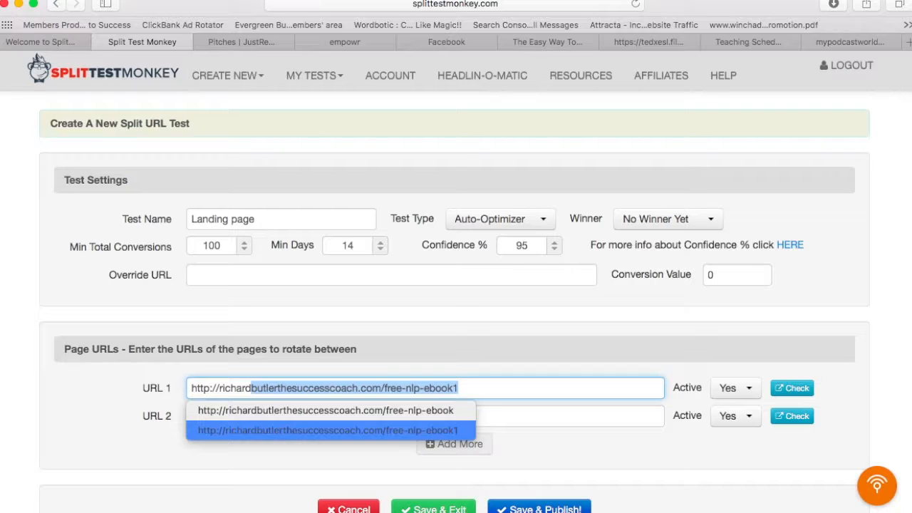
key(Right)
key(Tab)
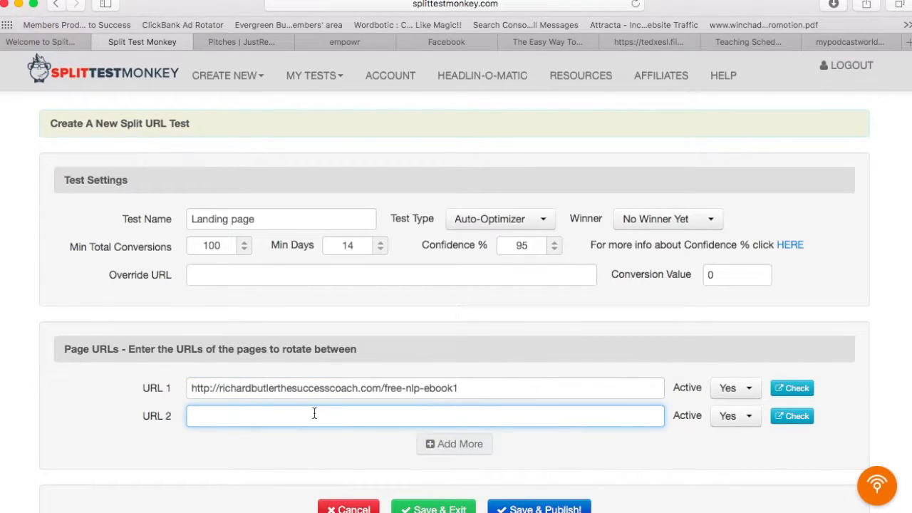
text(h)
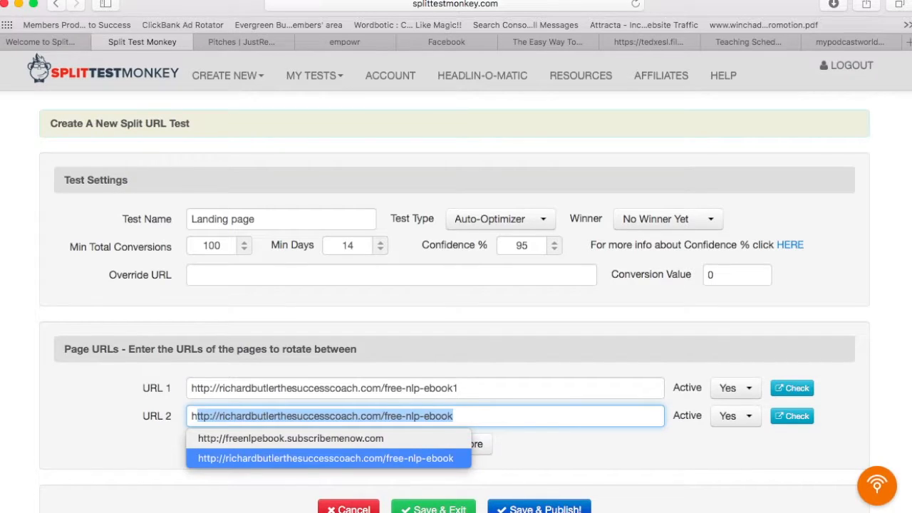
key(Right)
click(594, 451)
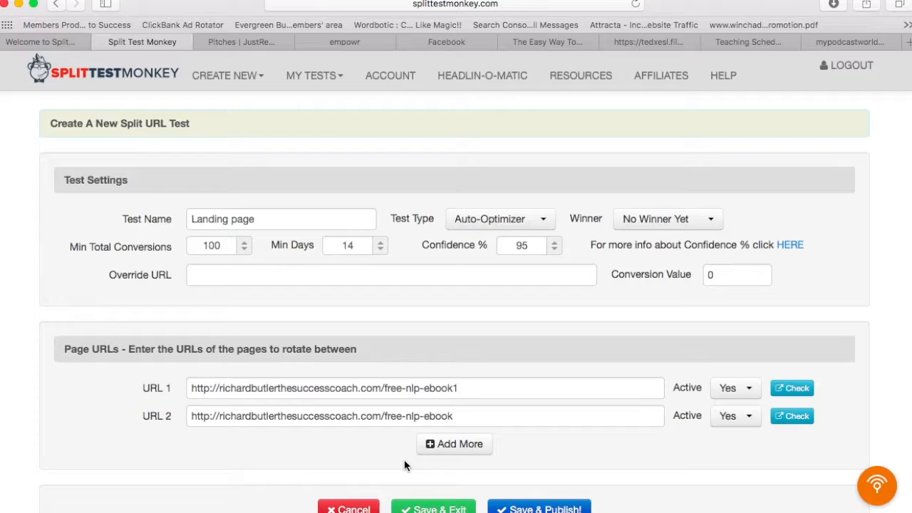
scroll(467, 453, down, 3)
click(527, 444)
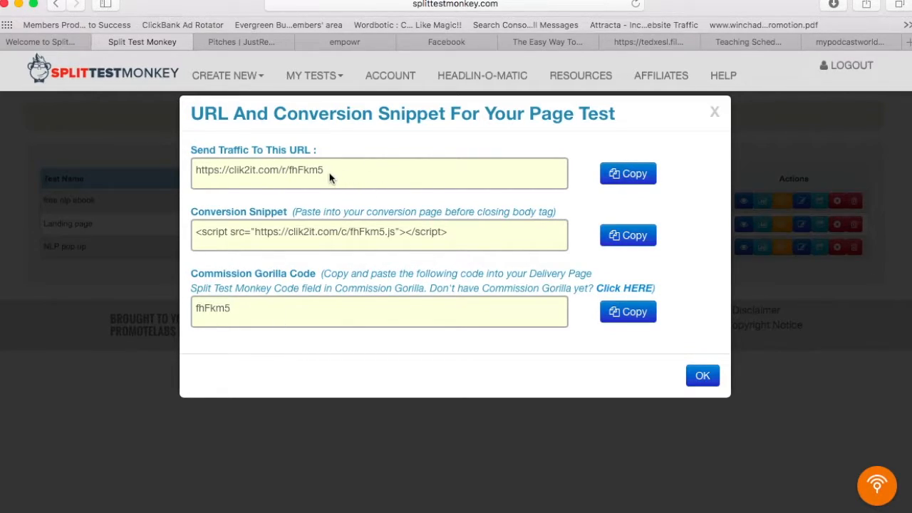
drag(330, 177, 171, 163)
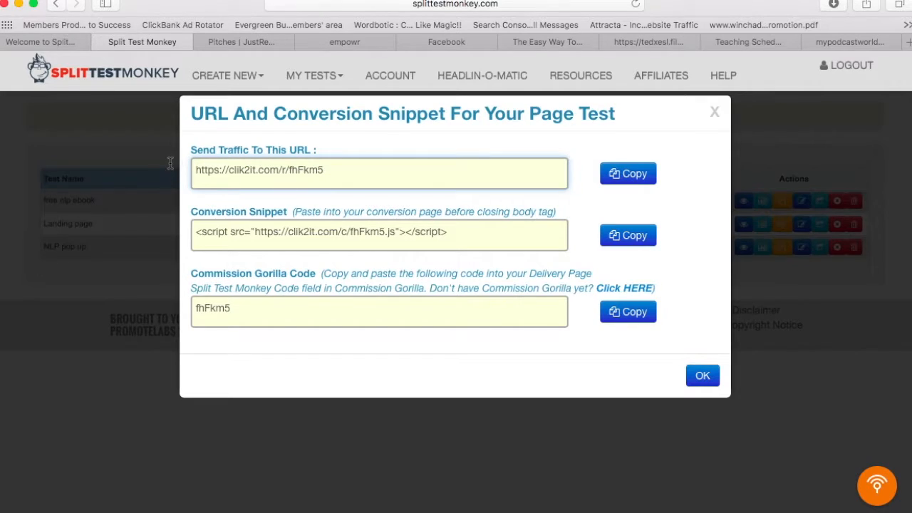
double_click(292, 169)
click(333, 175)
drag(333, 174, 194, 165)
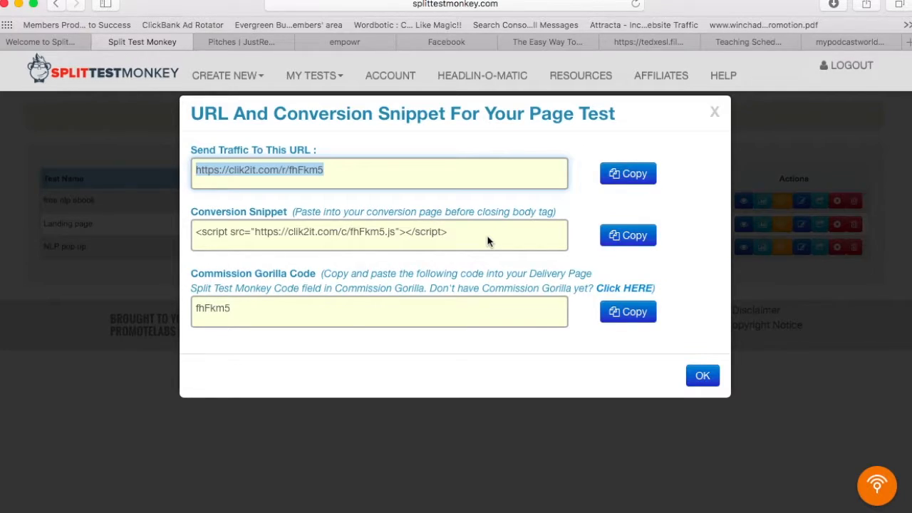
click(721, 112)
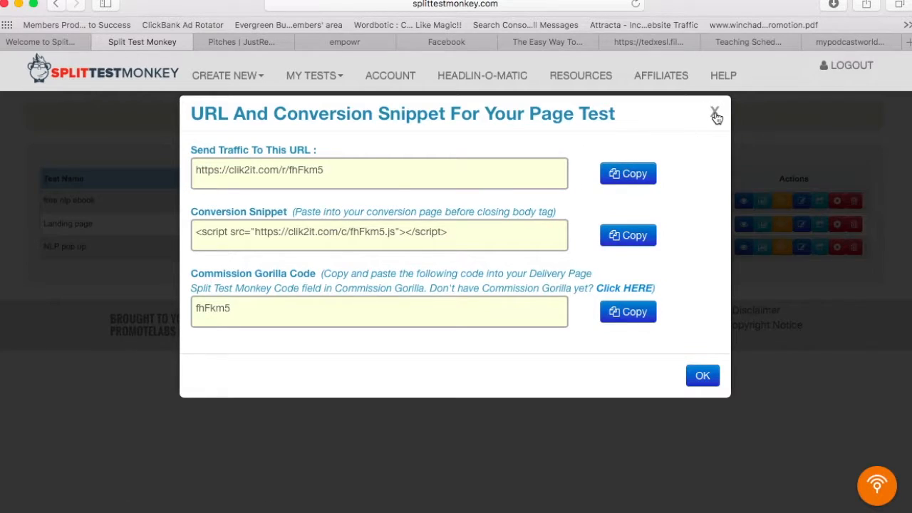
click(377, 181)
click(208, 178)
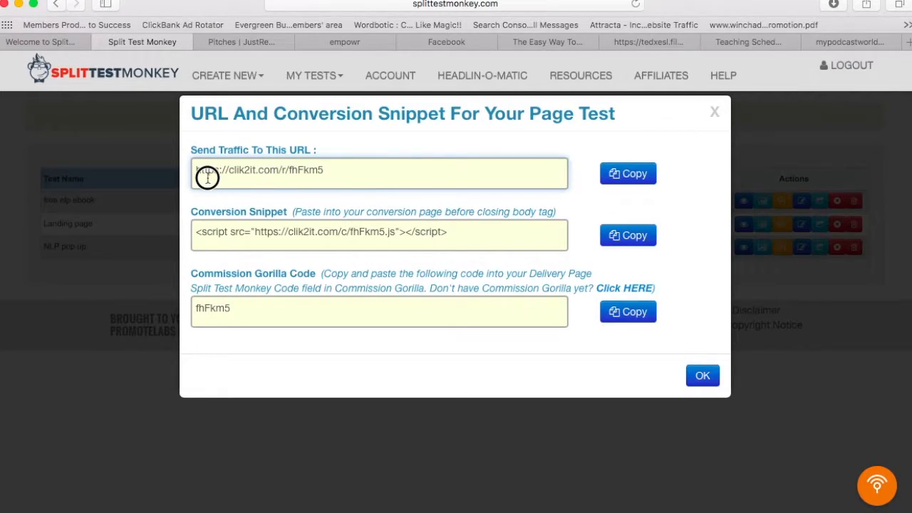
click(624, 177)
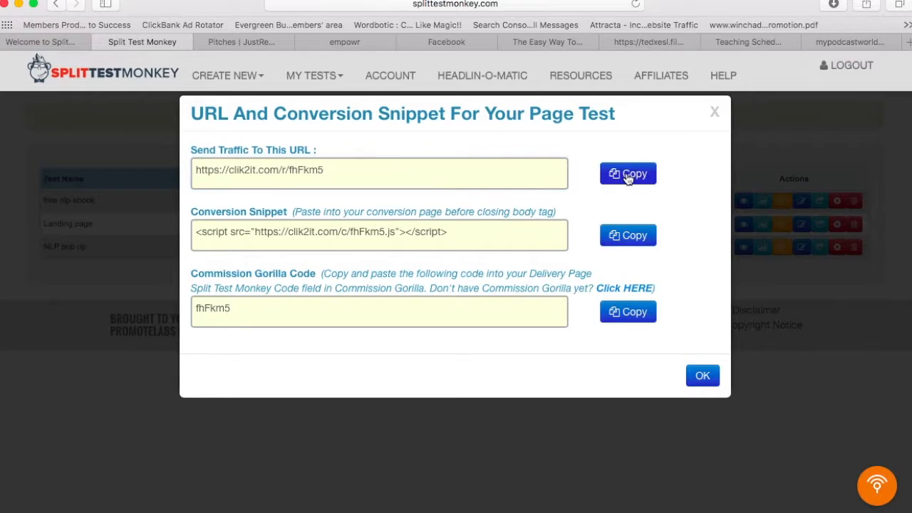
Step: Cancel a wrong paste in a new tab and reselect the full tracking URL
click(909, 41)
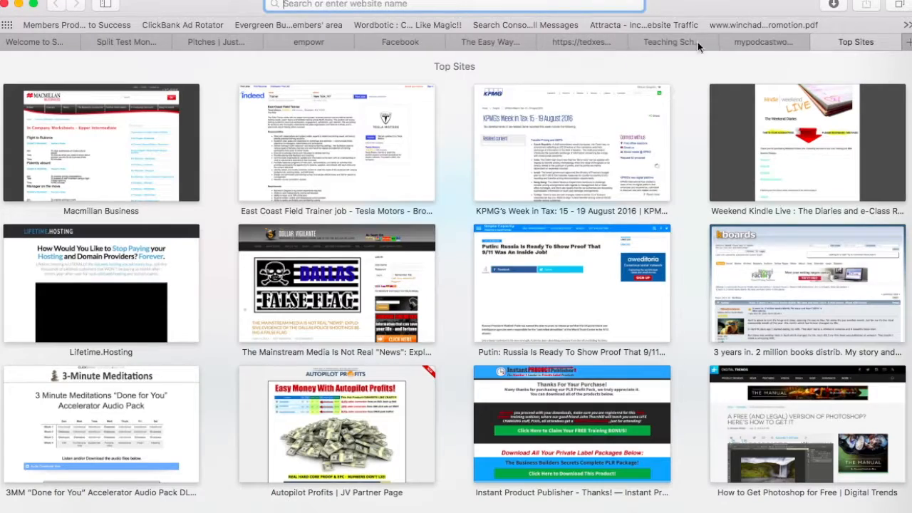
key(super+v)
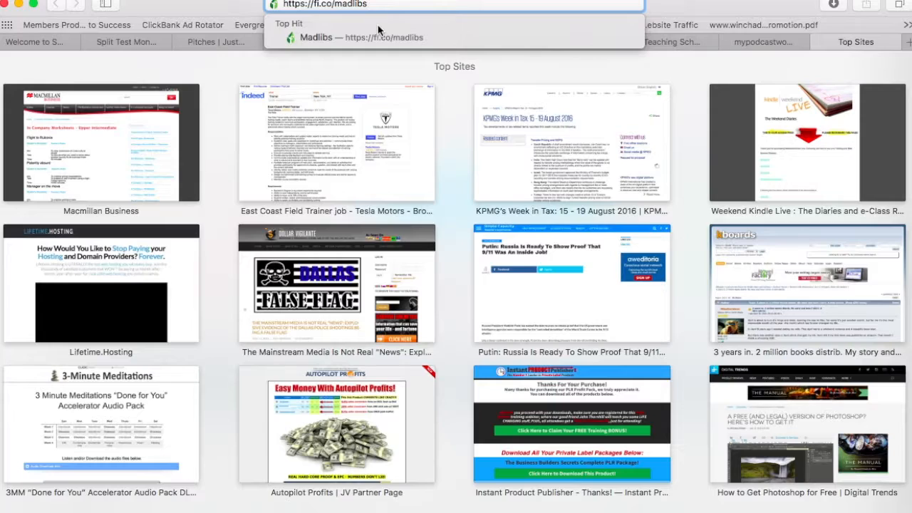
key(Escape)
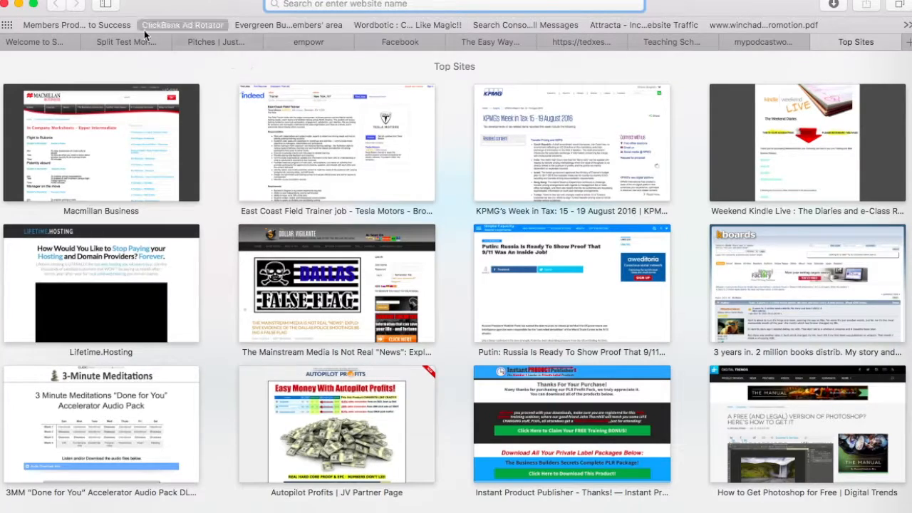
click(125, 42)
triple_click(294, 171)
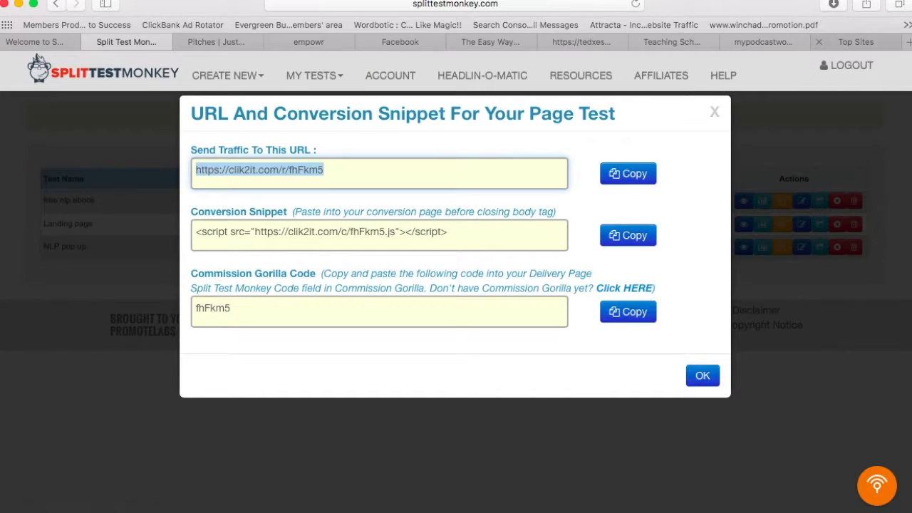
click(881, 46)
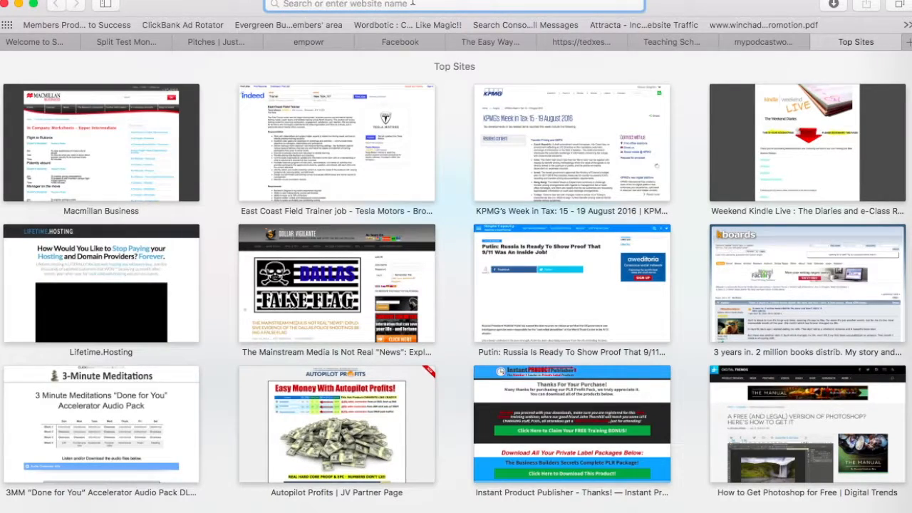
key(super+v)
key(Return)
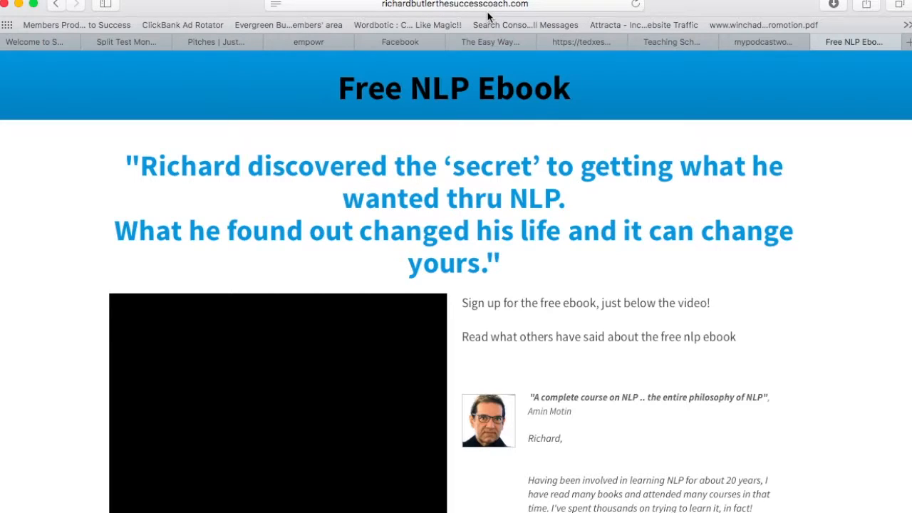
click(144, 41)
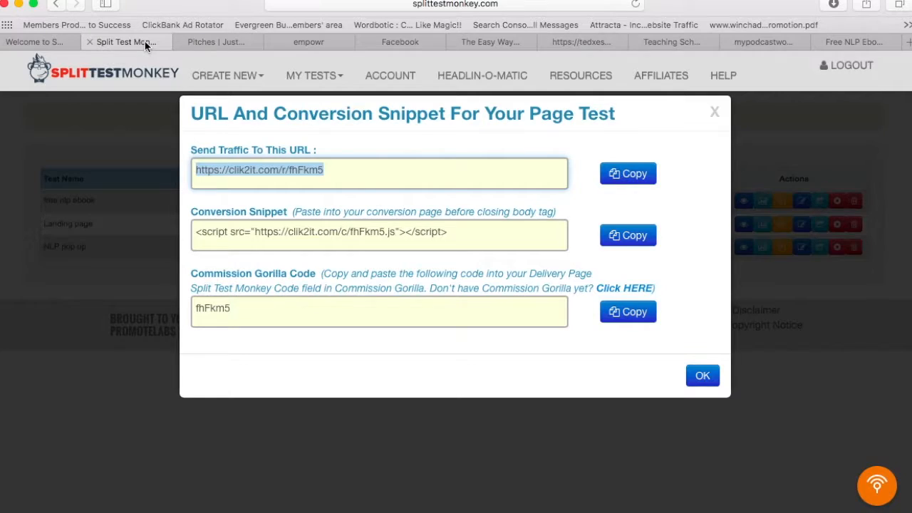
Step: Select the fhFkm5.js conversion snippet script and close the snippet window
click(435, 229)
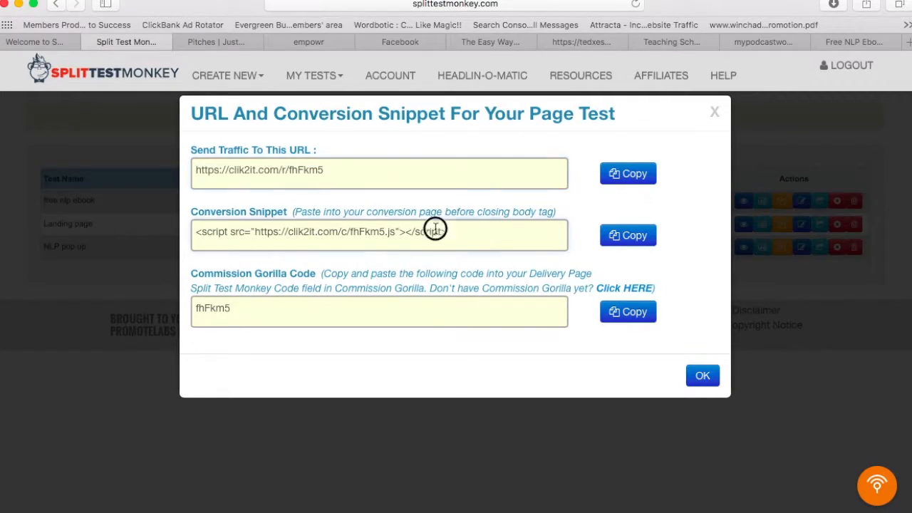
drag(435, 229, 193, 223)
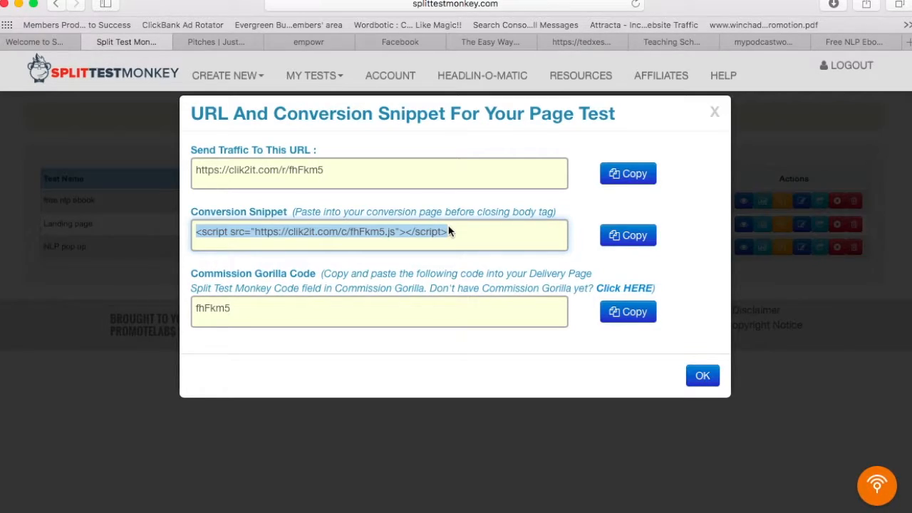
click(715, 113)
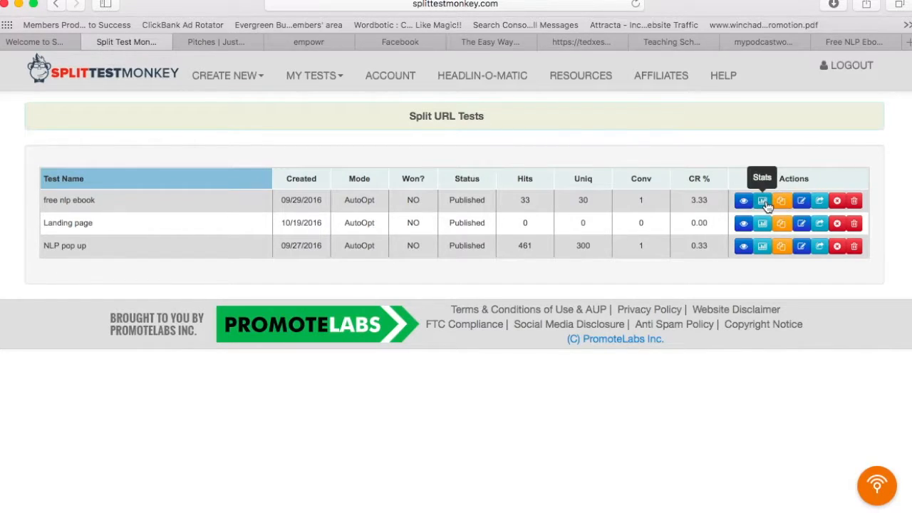
Step: Save & Exit the free nlp ebook test unchanged and close its snippet window
click(801, 201)
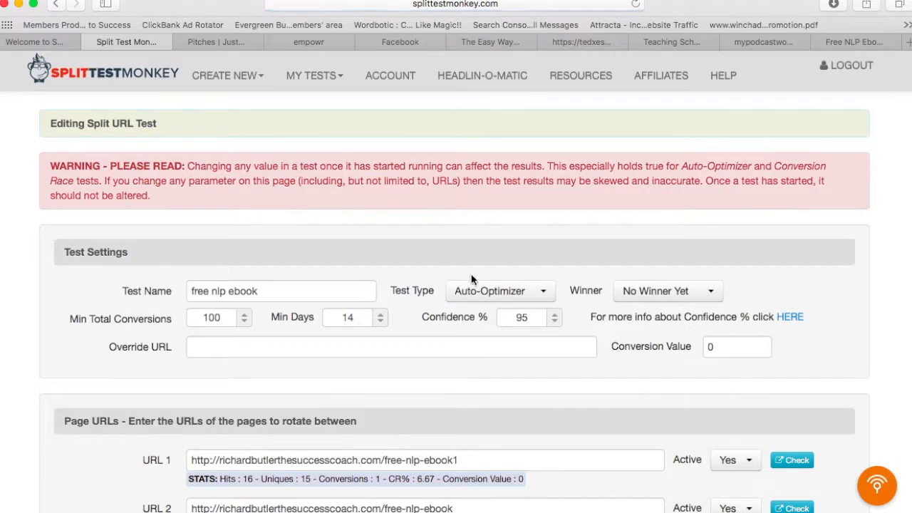
scroll(471, 279, down, 2)
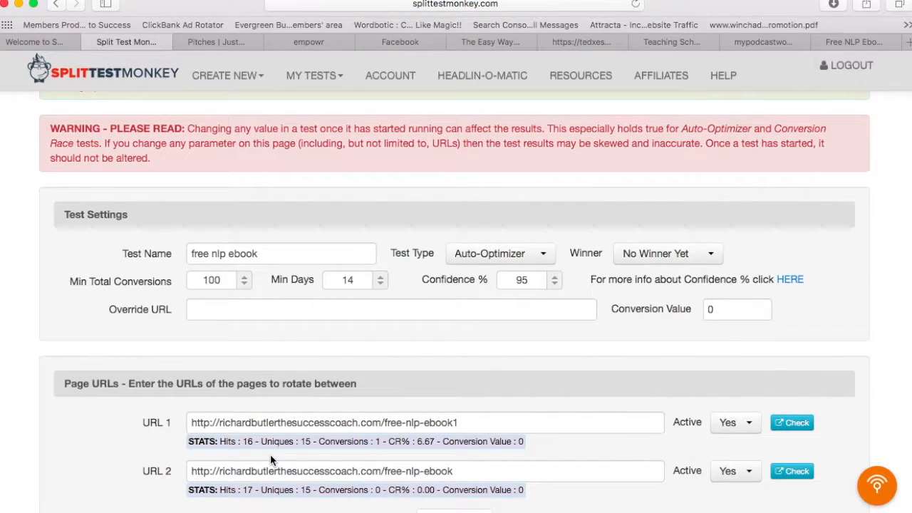
scroll(378, 463, down, 5)
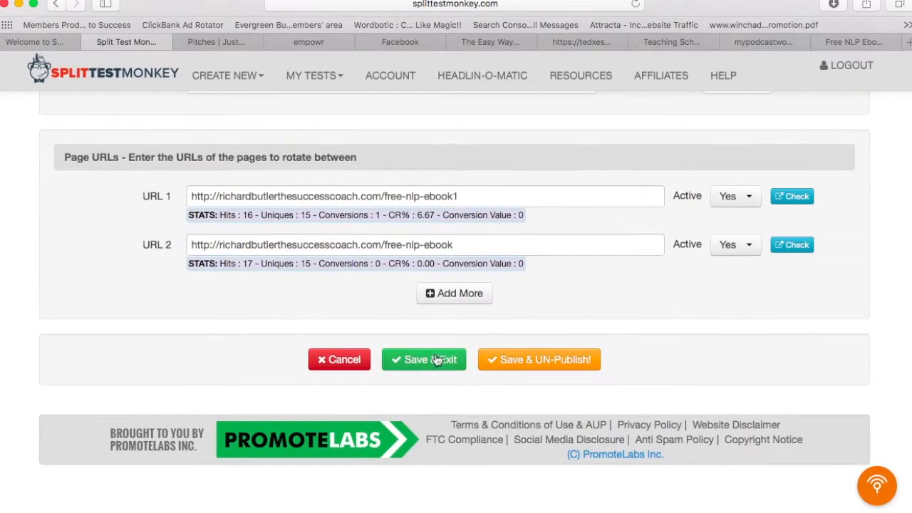
click(436, 361)
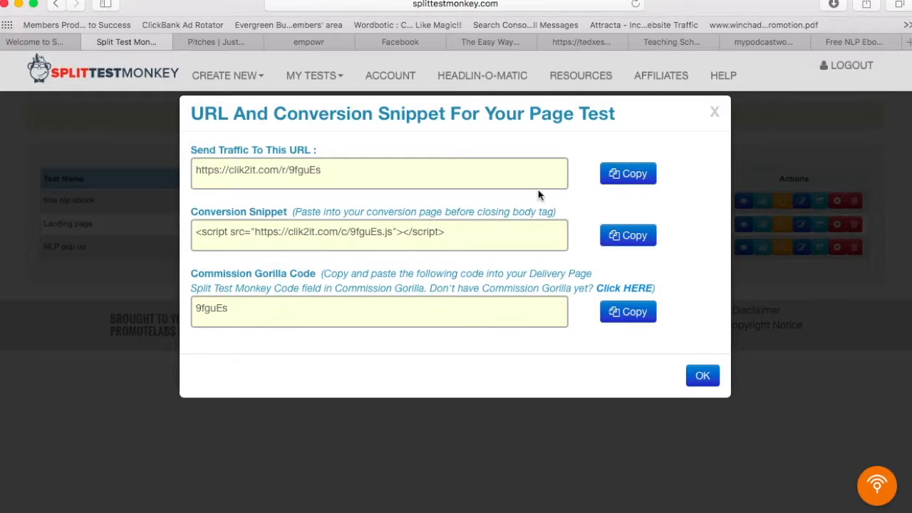
click(717, 113)
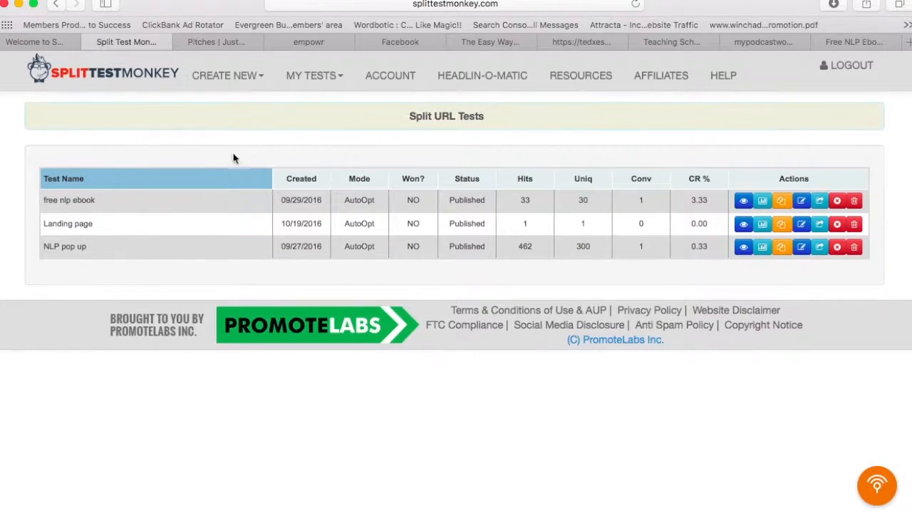
Step: Start a new A/B Dynamic Test and enter an <h1> 'my best heading' tag as Element 1
click(239, 80)
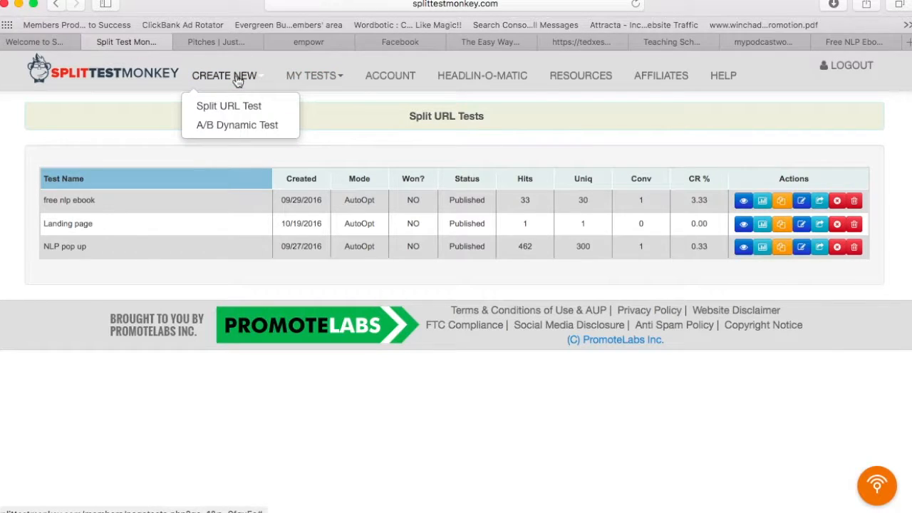
click(242, 125)
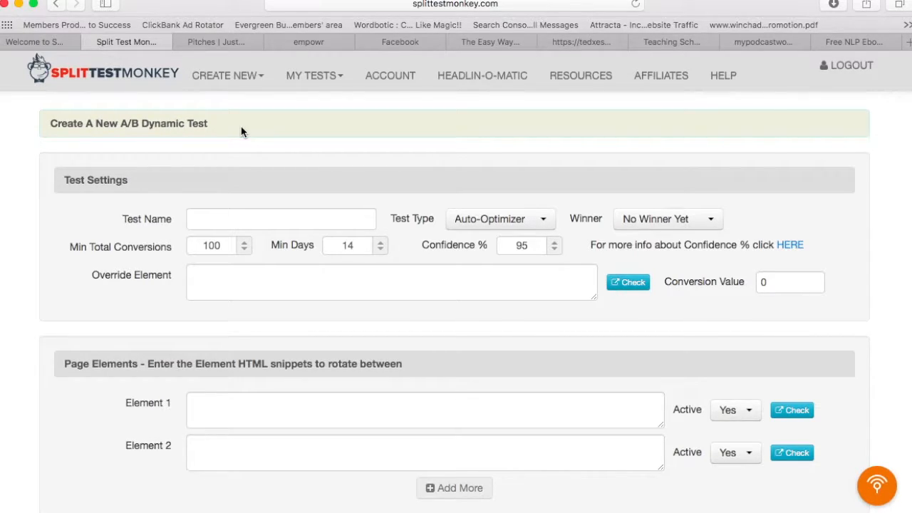
click(262, 404)
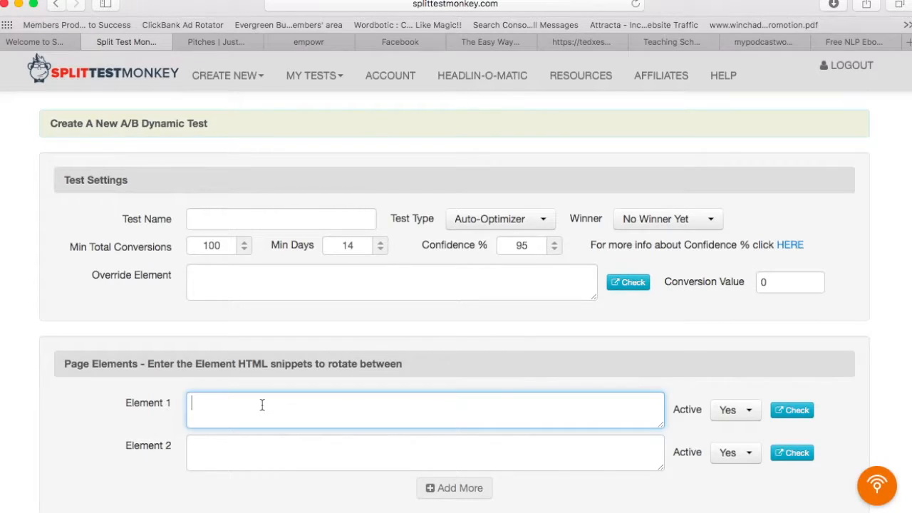
text(<h)
text(1>)
text(my best headli)
text(ng<)
text(/h1>)
key(BackSpace)
text(>)
drag(342, 412, 4, 407)
key(super+c)
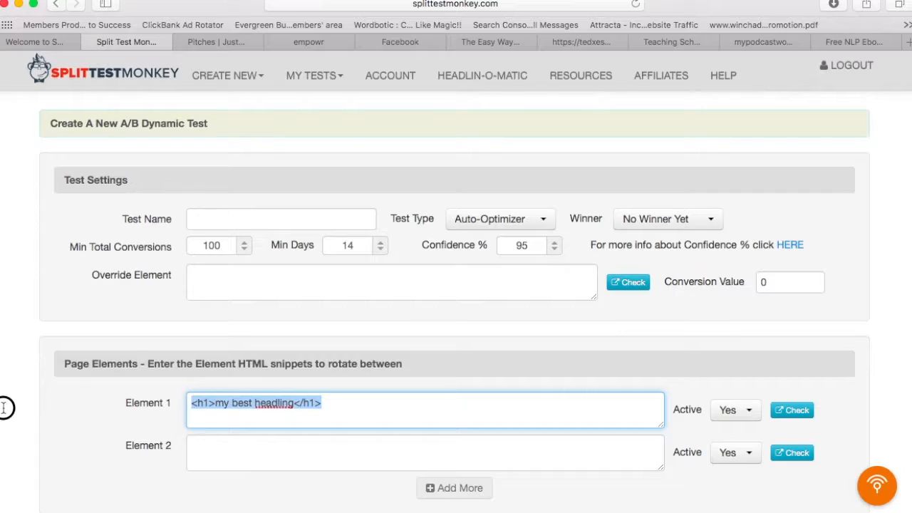
Step: Paste the heading into Element 2 and change it to 'my even better heading'
click(224, 467)
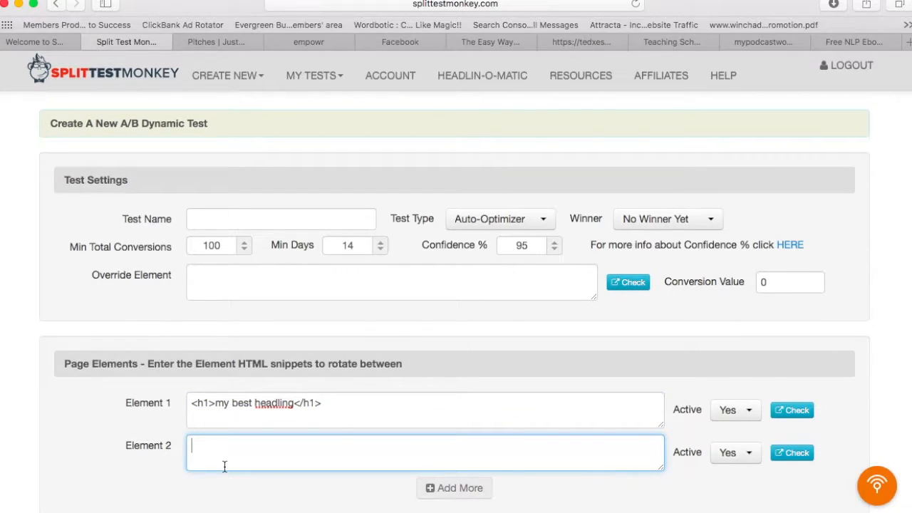
key(super+v)
double_click(242, 446)
text(even better)
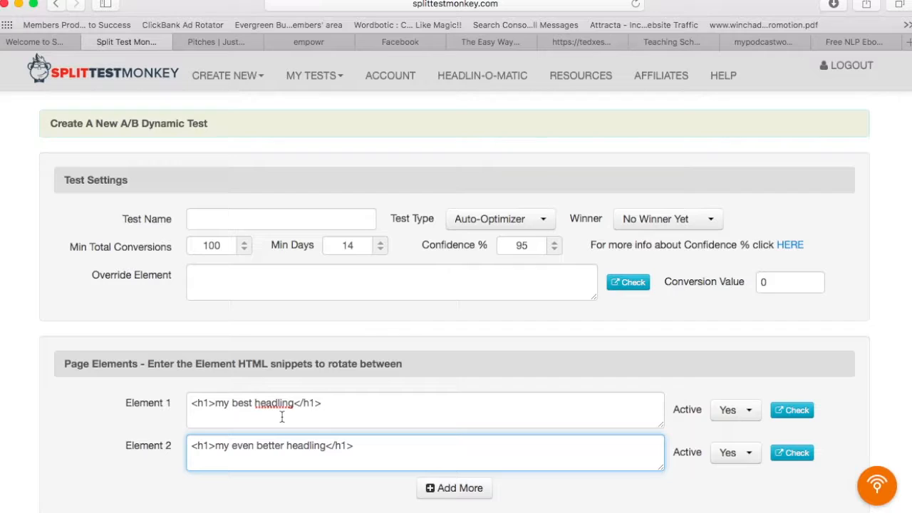
Step: Correct the 'headling' typo to 'heading' in both elements
click(323, 405)
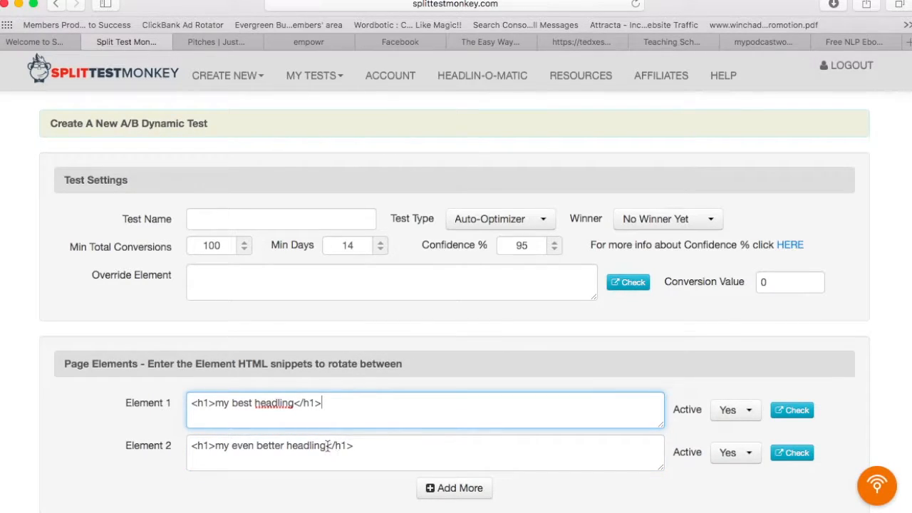
click(296, 403)
key(BackSpace)
key(BackSpace)
key(BackSpace)
text(ing)
click(313, 448)
key(BackSpace)
Step: Name the A/B Dynamic Test 'test'
click(275, 220)
text(test)
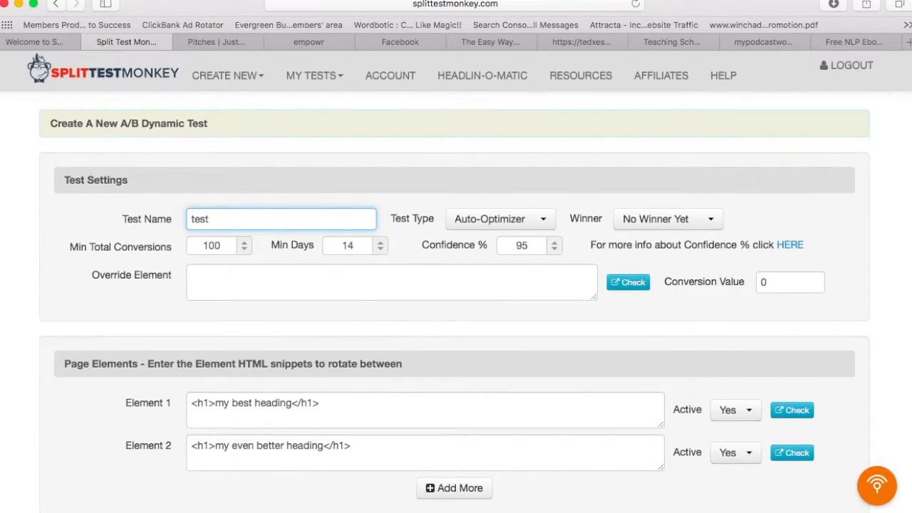
scroll(605, 466, down, 1)
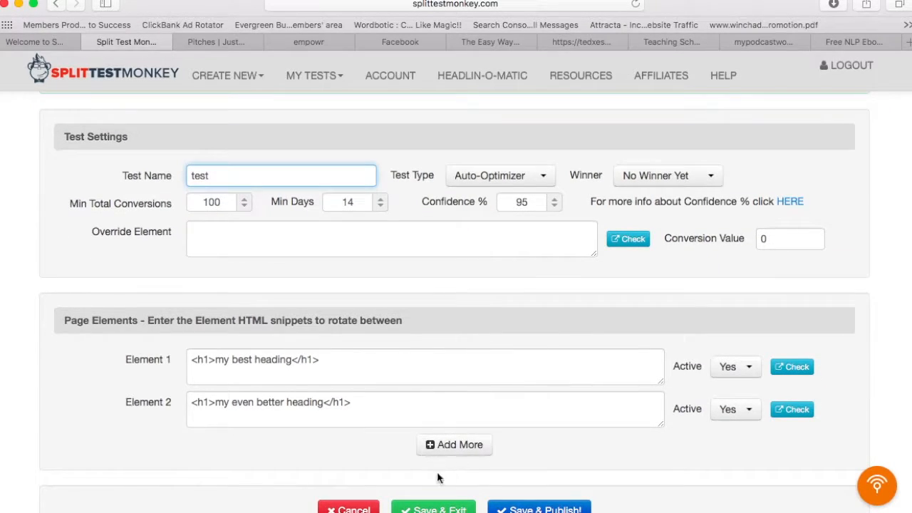
scroll(439, 479, down, 1)
Step: Publish 'test', select its element snippet code, and close the snippets dialog
click(523, 499)
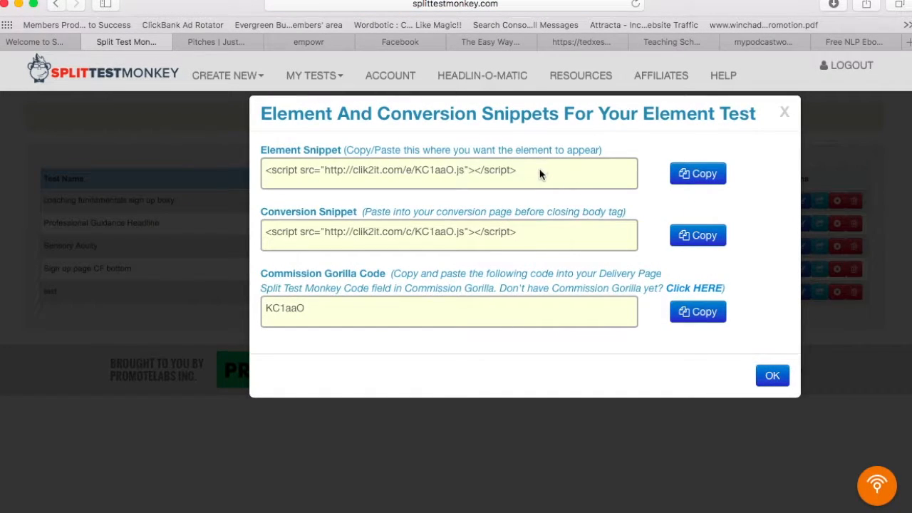
drag(539, 168, 253, 164)
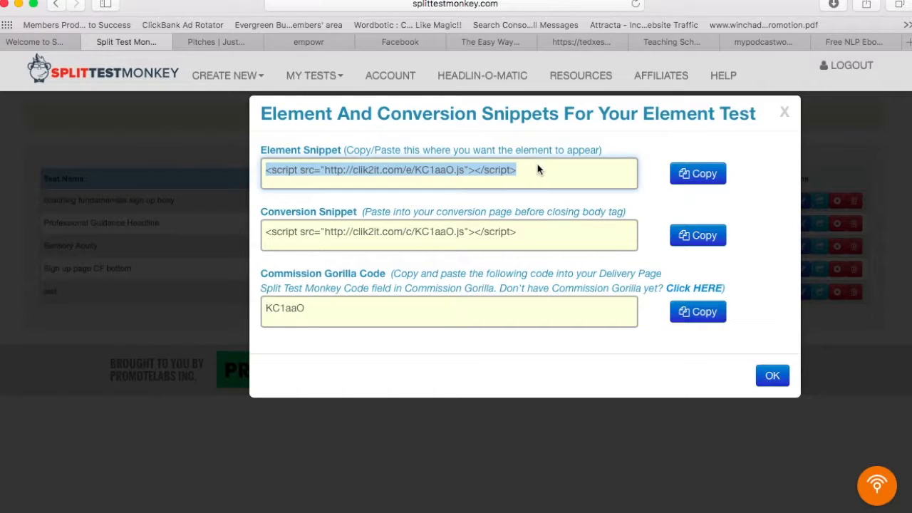
click(785, 112)
click(317, 80)
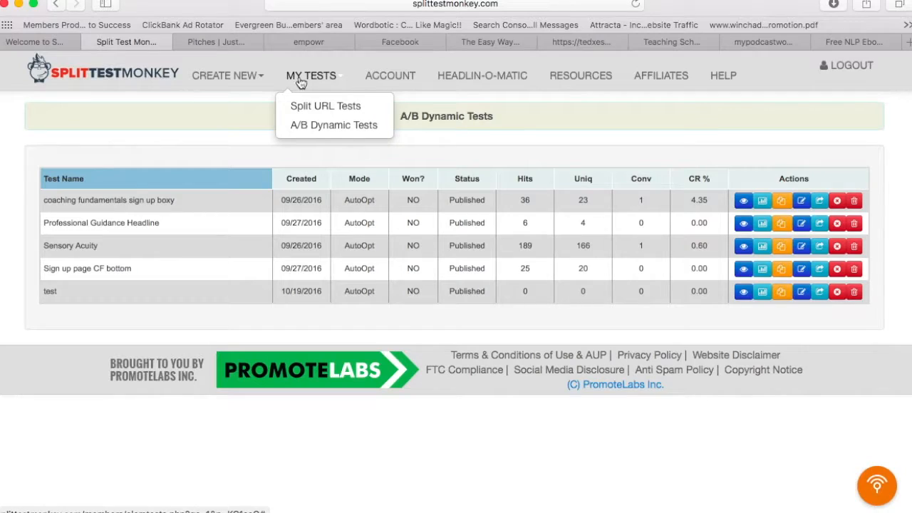
click(503, 328)
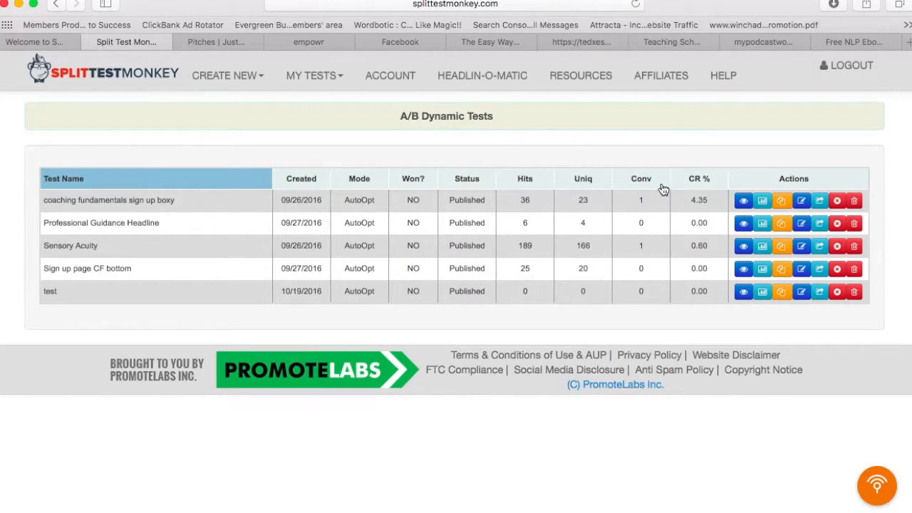
click(763, 202)
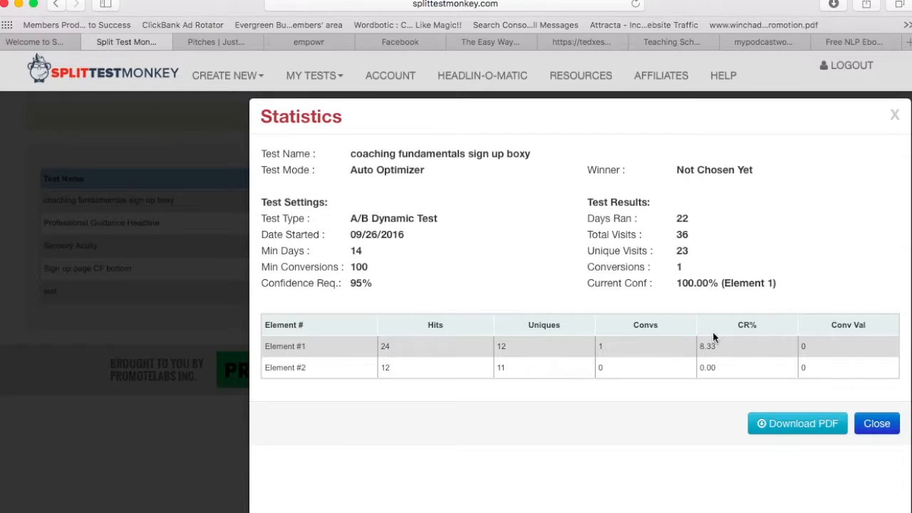
click(875, 425)
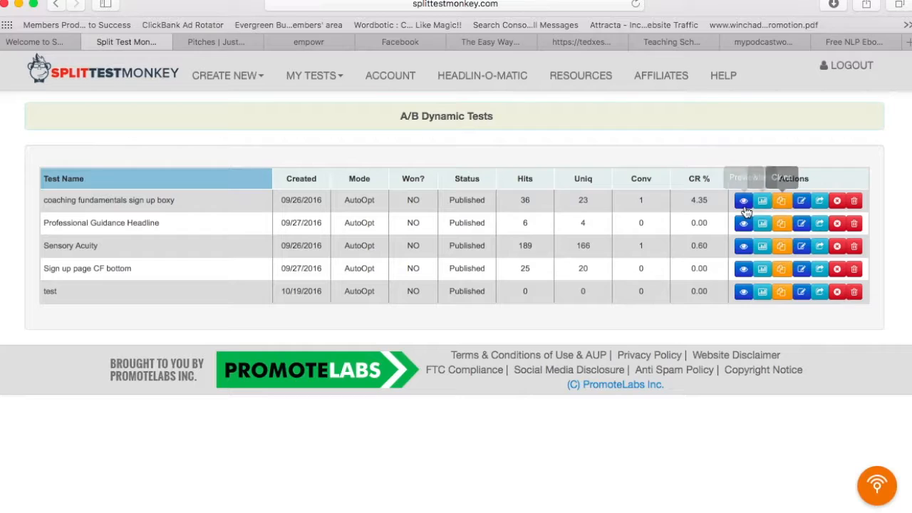
click(801, 201)
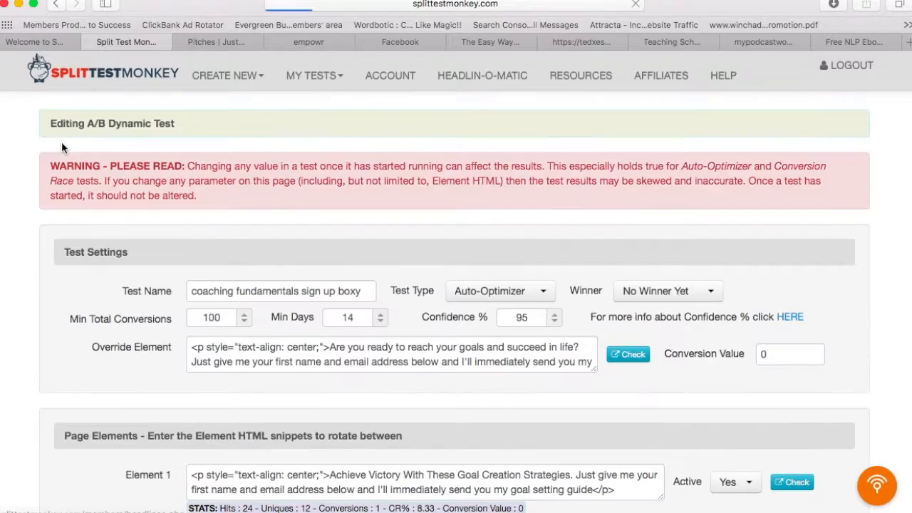
scroll(158, 465, down, 3)
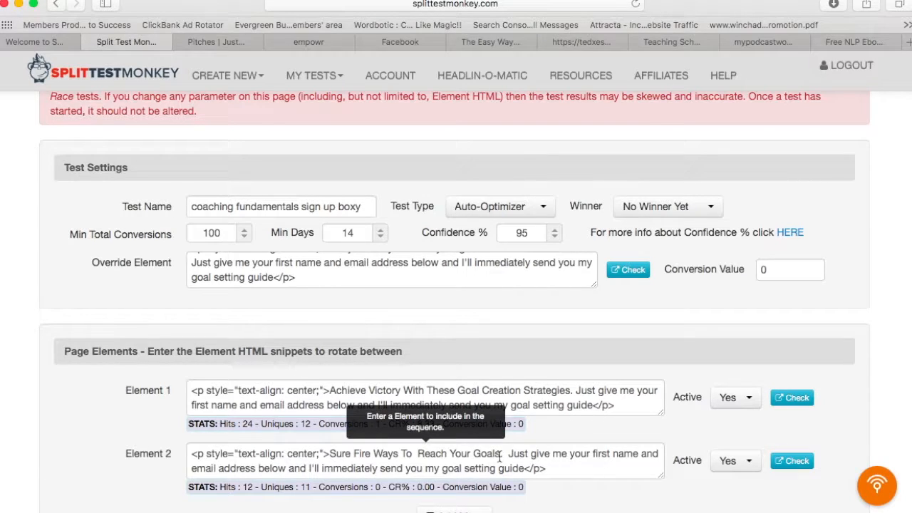
click(56, 5)
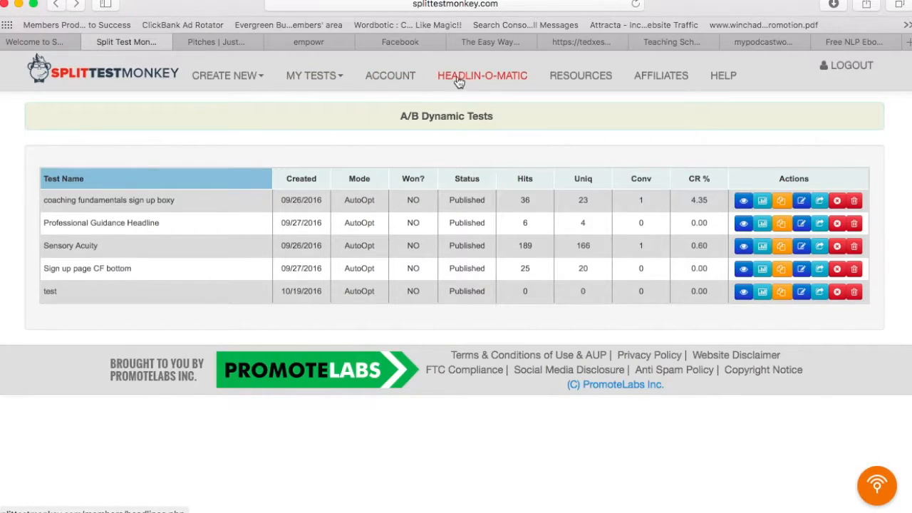
Step: Generate Headlin-O-Matic headlines for the keyword 'action guides'
click(501, 82)
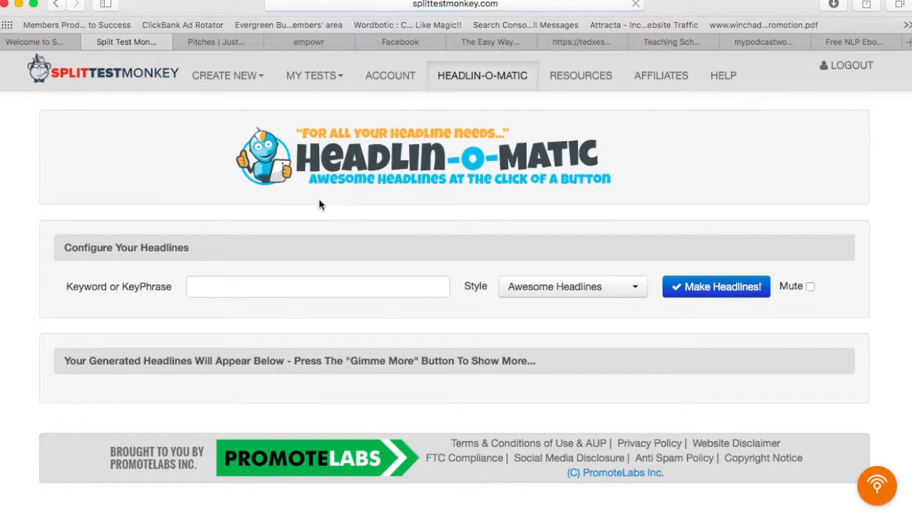
click(261, 286)
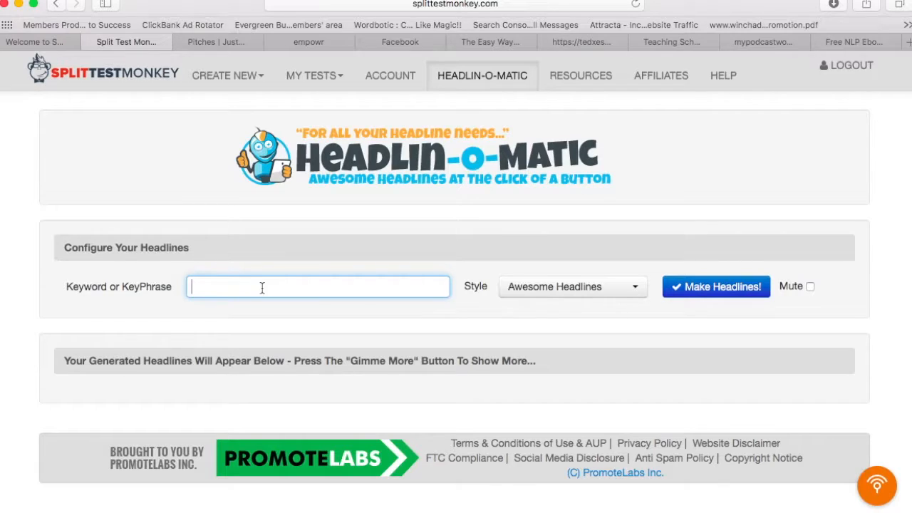
text(action giuides)
click(708, 295)
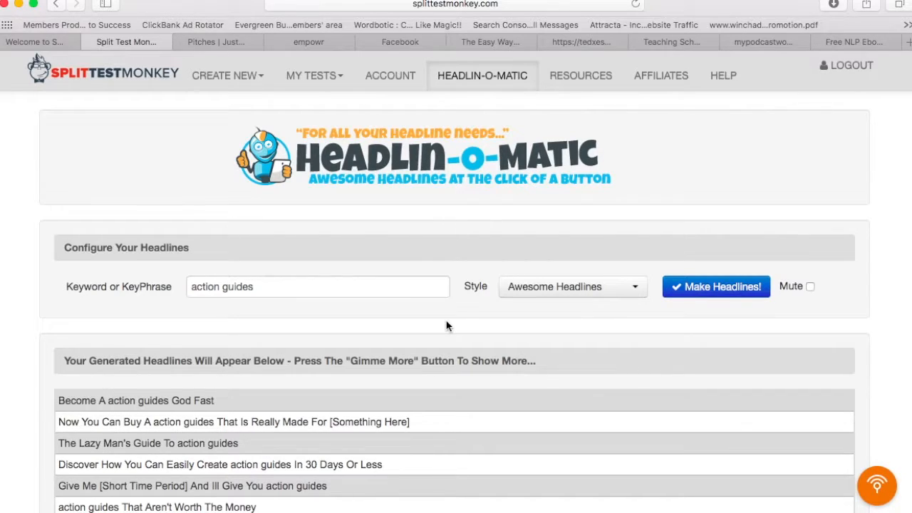
mouse_move(90, 419)
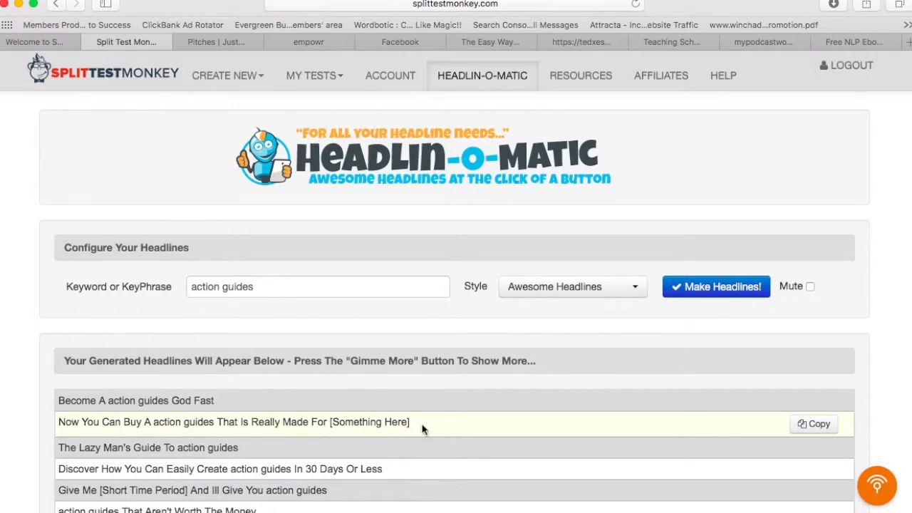
mouse_move(146, 445)
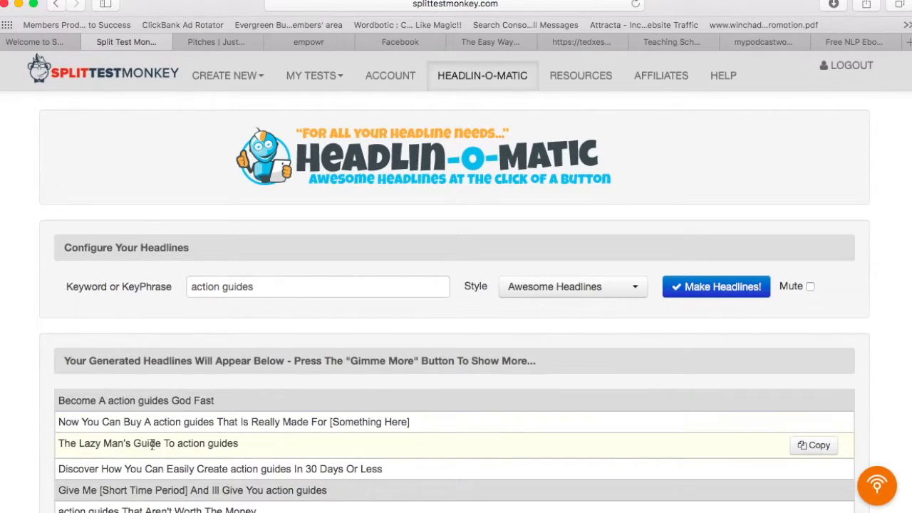
drag(280, 288, 157, 286)
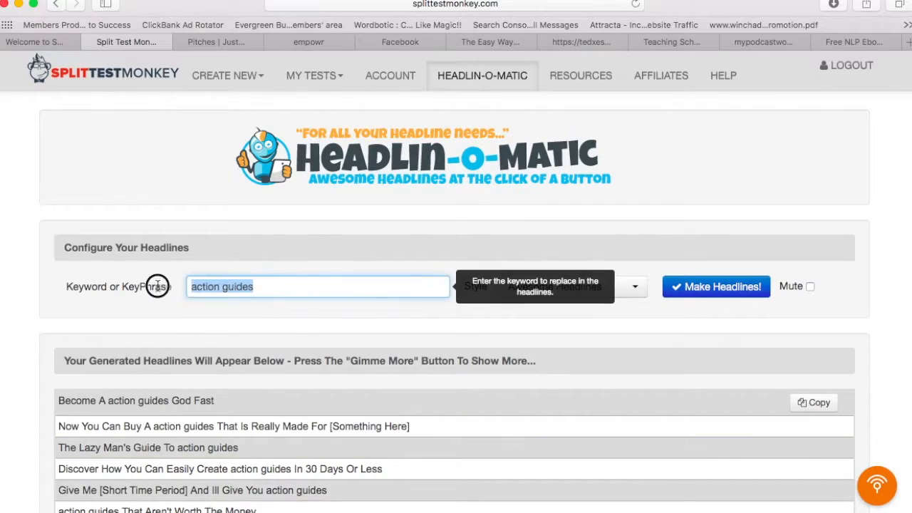
Step: Generate and review Headlin-O-Matic headlines for 'self improvement', e.g. 'Learn How To self improvement In 4 Weeks'
text(self improvement)
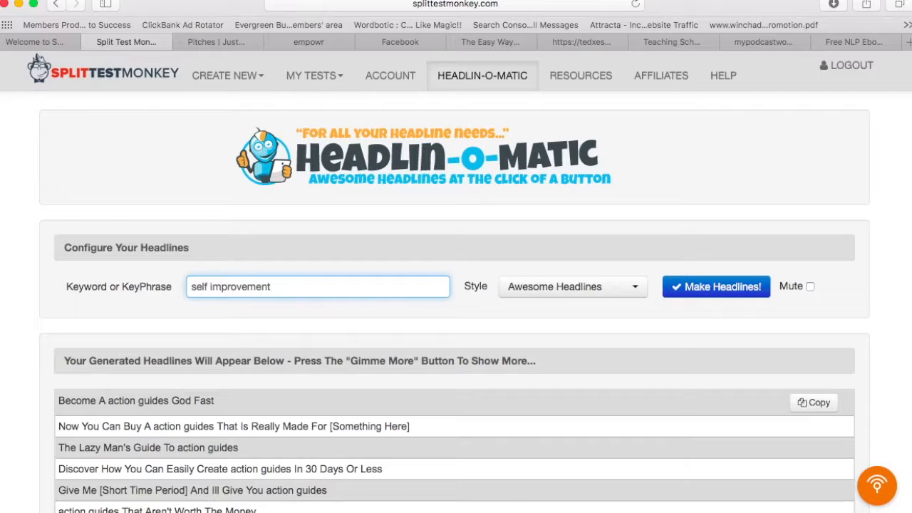
click(723, 288)
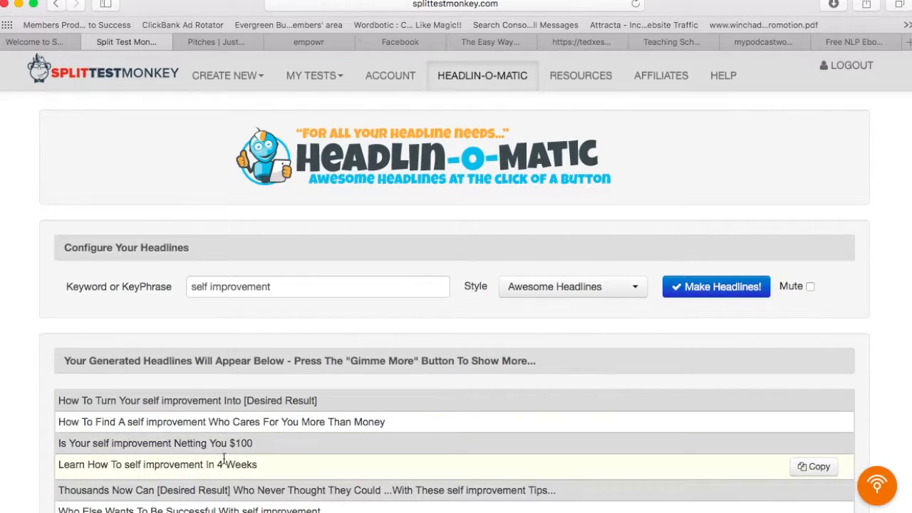
scroll(369, 452, down, 7)
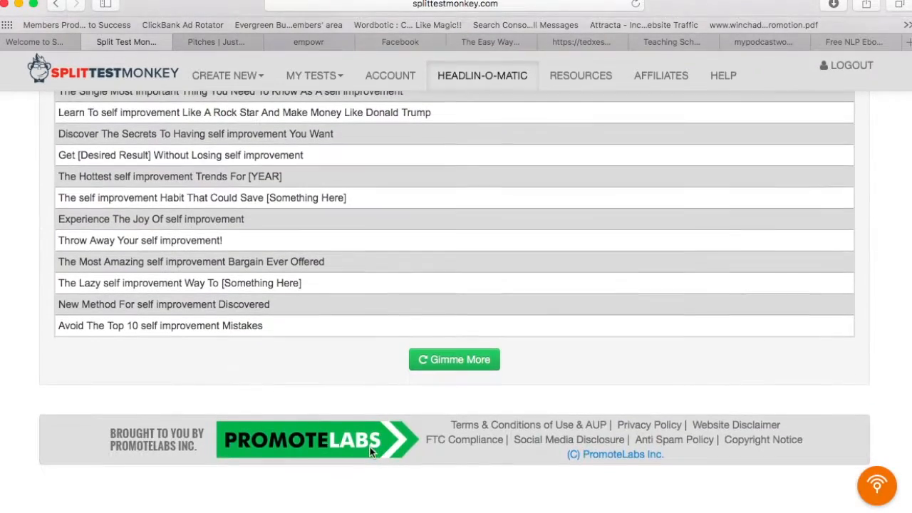
scroll(369, 450, up, 7)
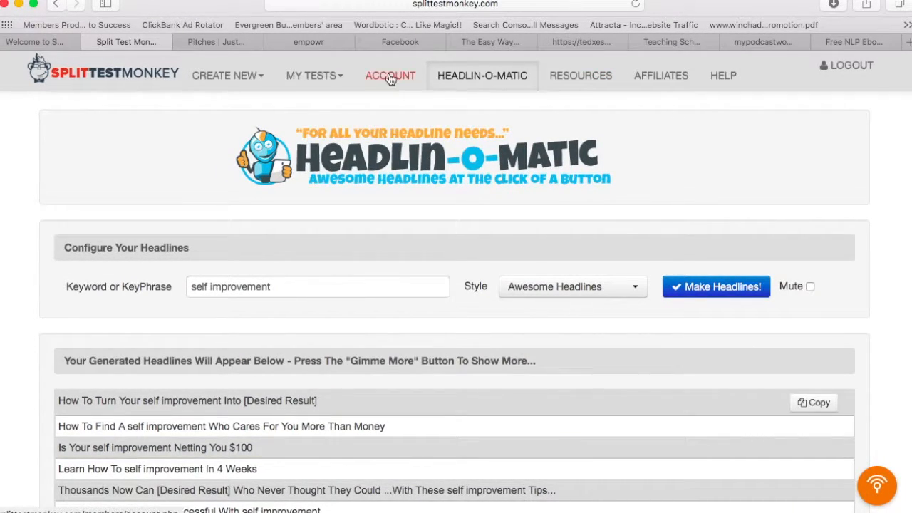
Step: Open the Monkey Web Apps resources site in a new tab, then view the Account page's login details and bonus links
click(574, 80)
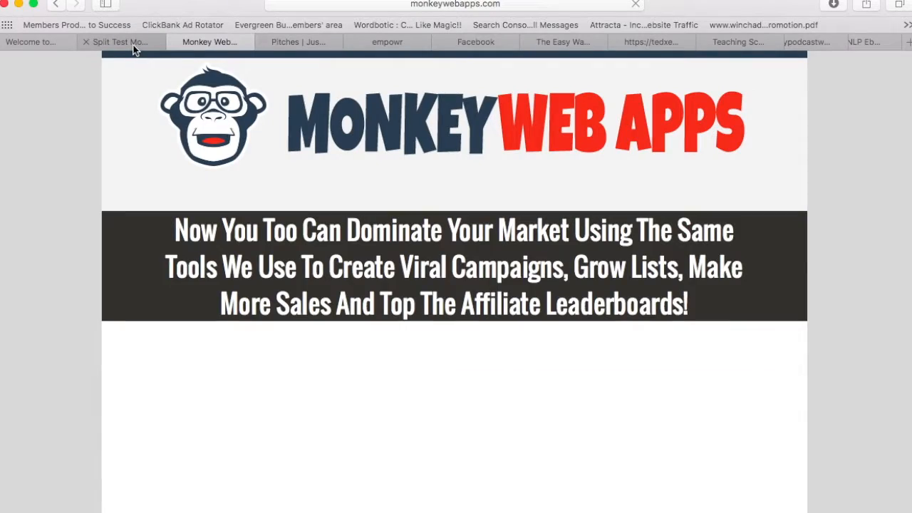
click(133, 47)
click(392, 75)
scroll(409, 228, down, 3)
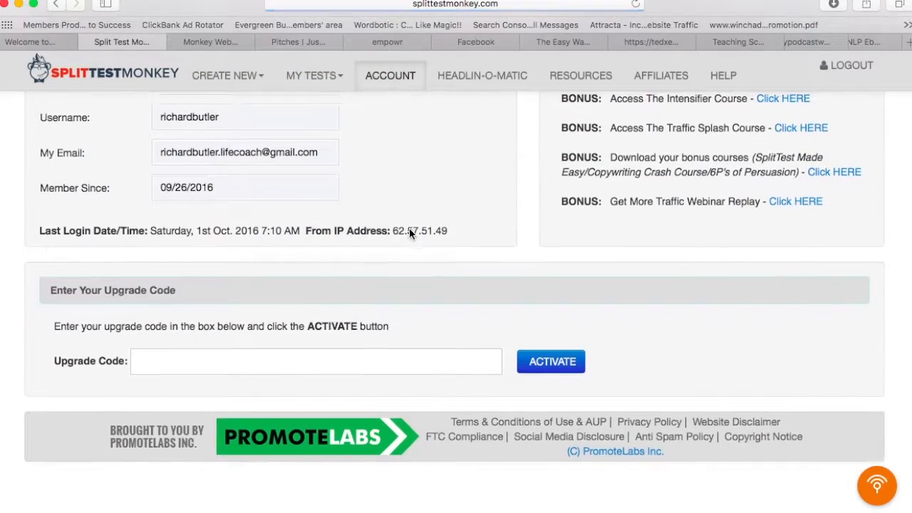